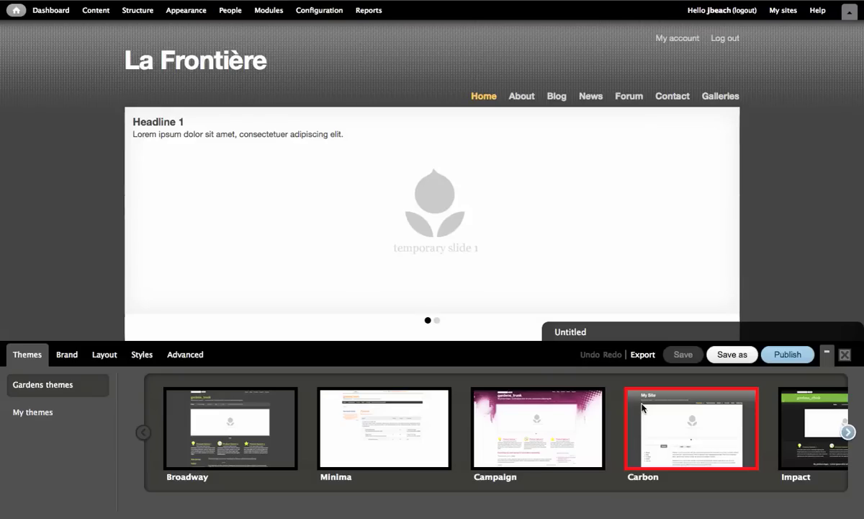
Step: Open the Styles tab and select The page in the preview as the element to style
{"action": "left_click", "coordinate": [142, 355]}
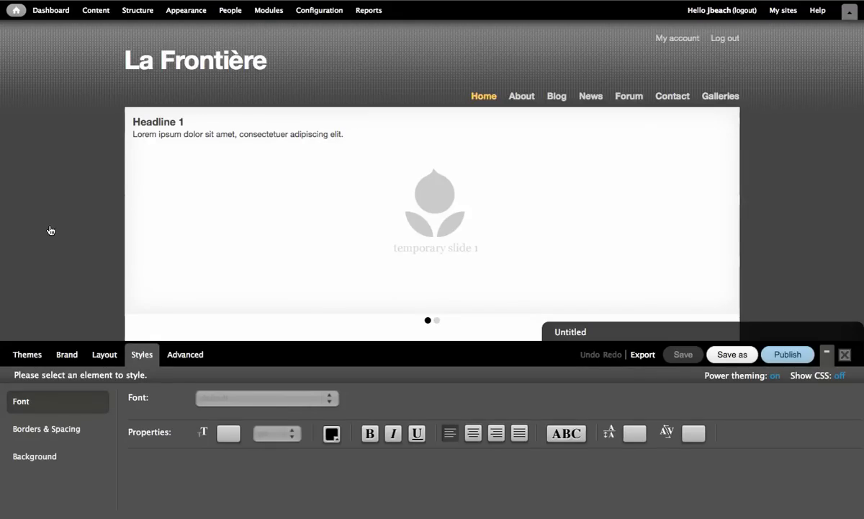
{"action": "left_click", "coordinate": [50, 231]}
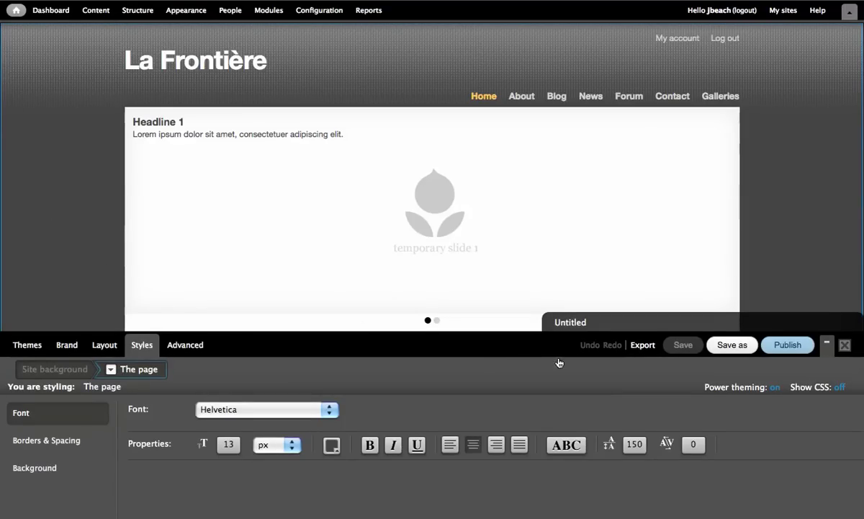
Step: Toggle Power theming off and back on, then switch the styling target to the Site background
{"action": "left_click", "coordinate": [774, 389]}
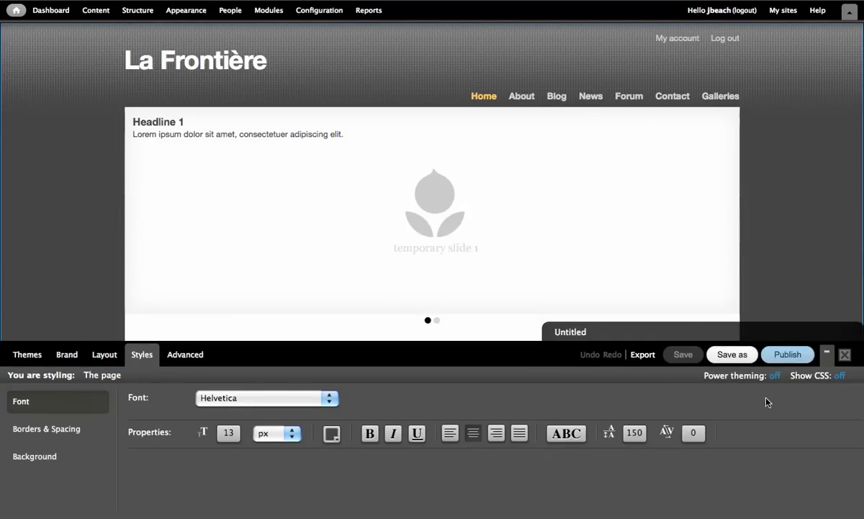
{"action": "left_click", "coordinate": [775, 377]}
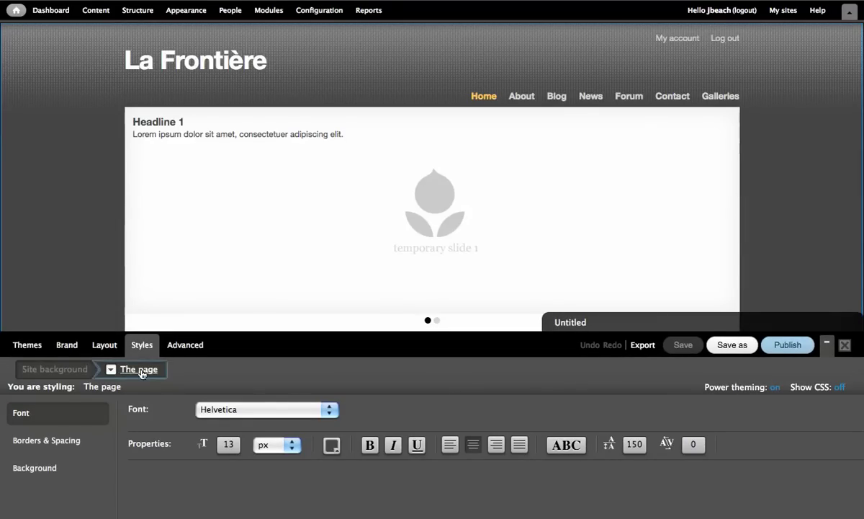
{"action": "left_click", "coordinate": [70, 371]}
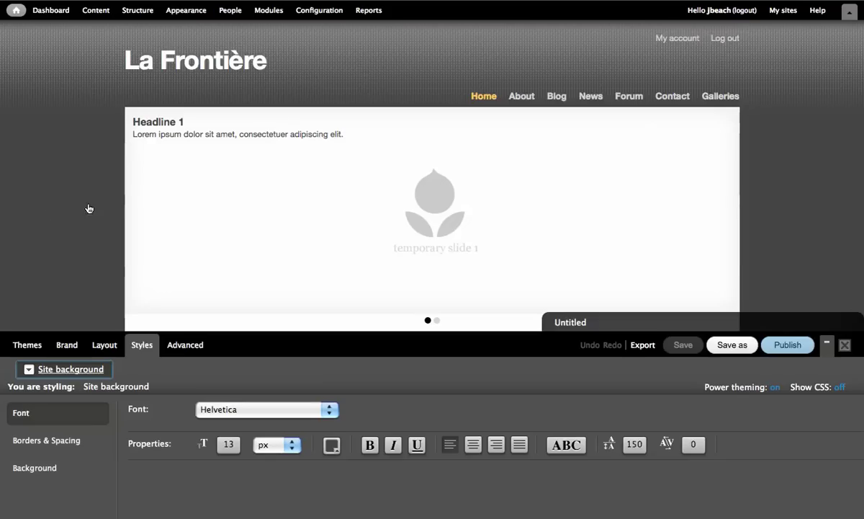
Step: Set city.png from the examples folder as the site background image
{"action": "left_click", "coordinate": [45, 469]}
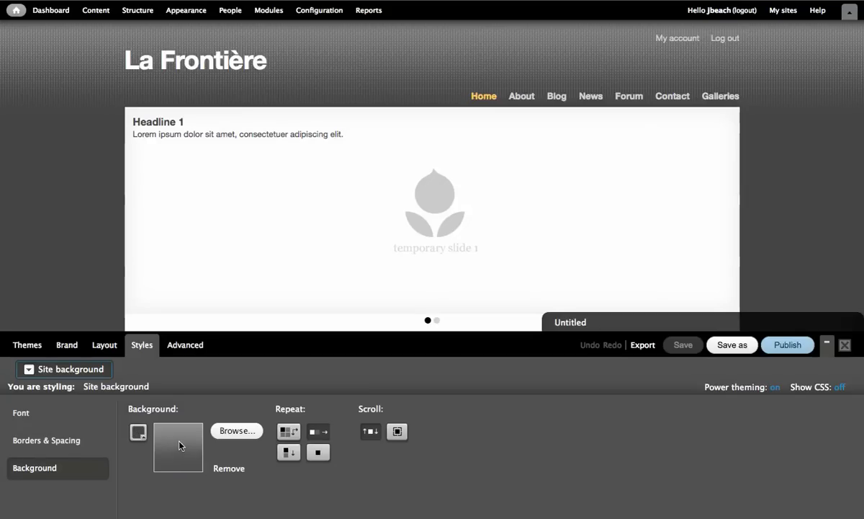
{"action": "left_click", "coordinate": [232, 430]}
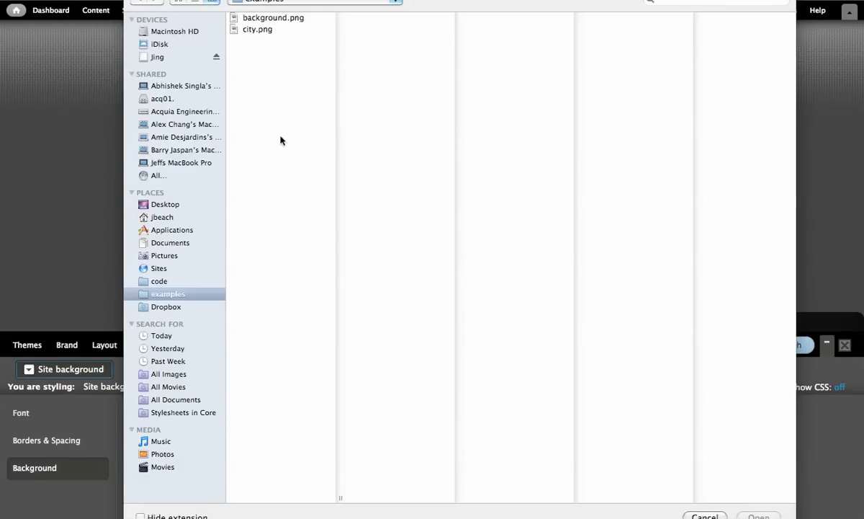
{"action": "double_click", "coordinate": [259, 30]}
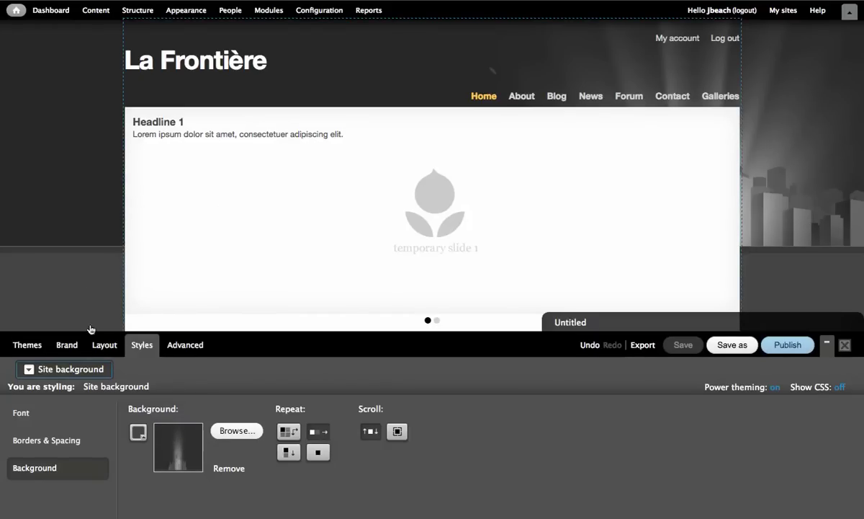
Step: Start an empty body { } rule in the Advanced tab's custom CSS box
{"action": "left_click", "coordinate": [186, 345]}
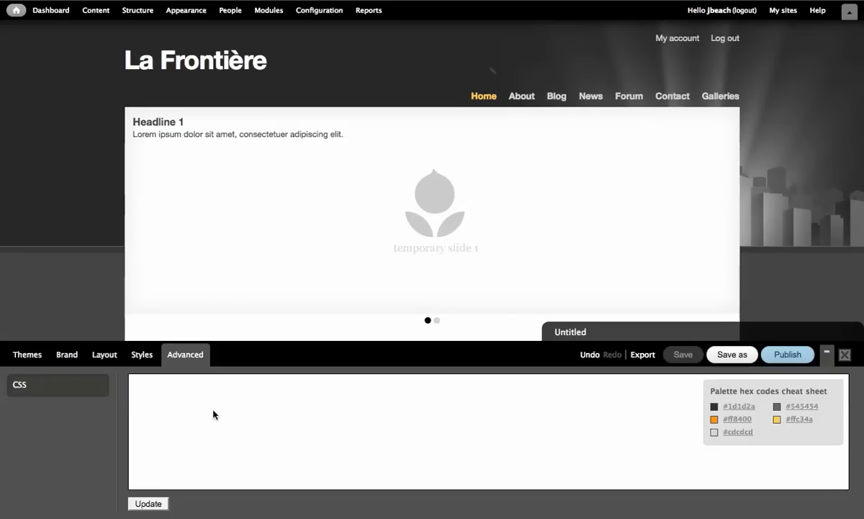
{"action": "left_click", "coordinate": [173, 393]}
{"action": "type", "text": "body {"}
{"action": "key", "text": "Return"}
{"action": "key", "text": "Return"}
{"action": "type", "text": "}"}
Step: Give the body rule background-position: center -100px and apply it with Update
{"action": "left_click", "coordinate": [174, 394]}
{"action": "type", "text": "background-position"}
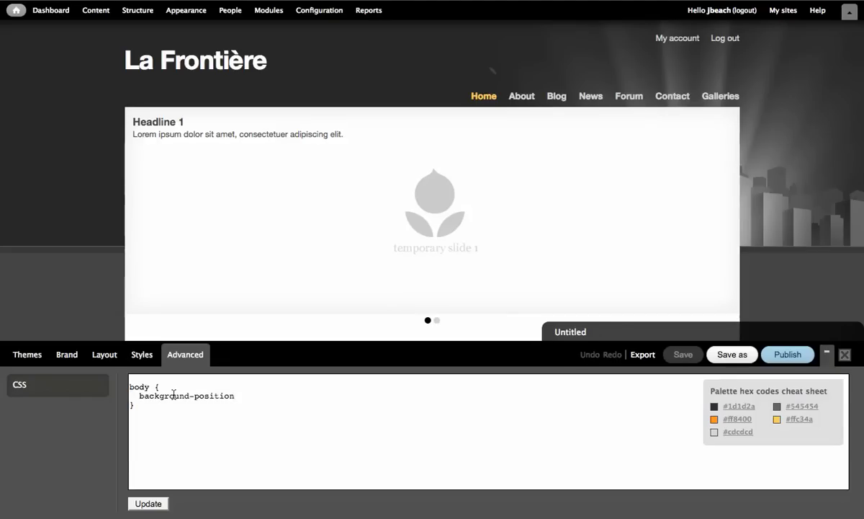
{"action": "type", "text": ": center"}
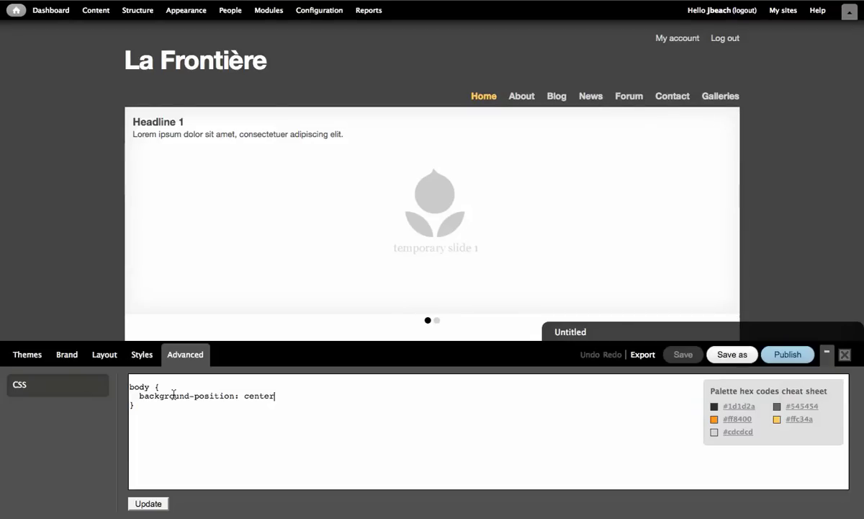
{"action": "type", "text": " left;"}
{"action": "key", "text": "BackSpace"}
{"action": "key", "text": "BackSpace"}
{"action": "key", "text": "BackSpace"}
{"action": "key", "text": "BackSpace"}
{"action": "key", "text": "BackSpace"}
{"action": "type", "text": "top;"}
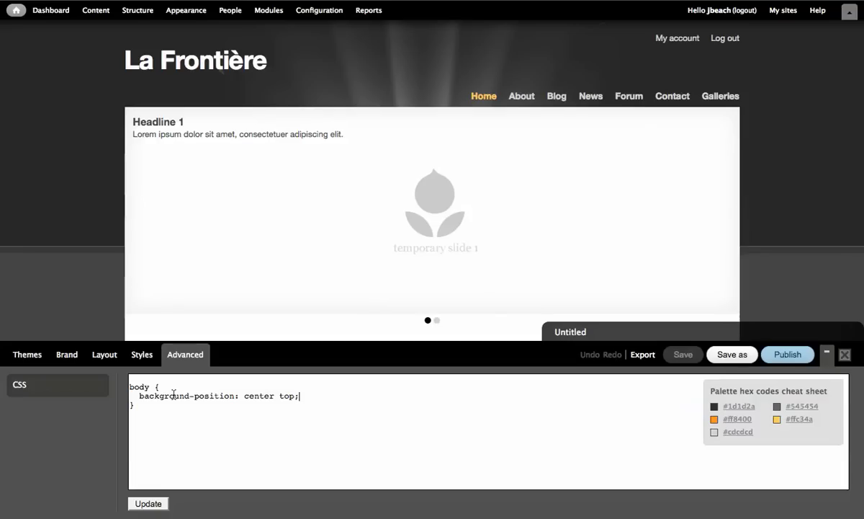
{"action": "key", "text": "shift+Left"}
{"action": "key", "text": "shift+Left"}
{"action": "key", "text": "shift+Left"}
{"action": "type", "text": "-100p"}
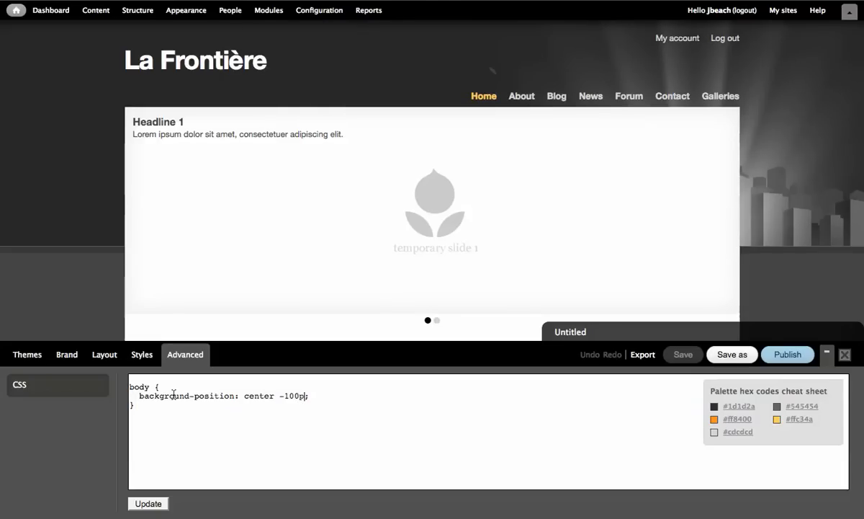
{"action": "type", "text": "x"}
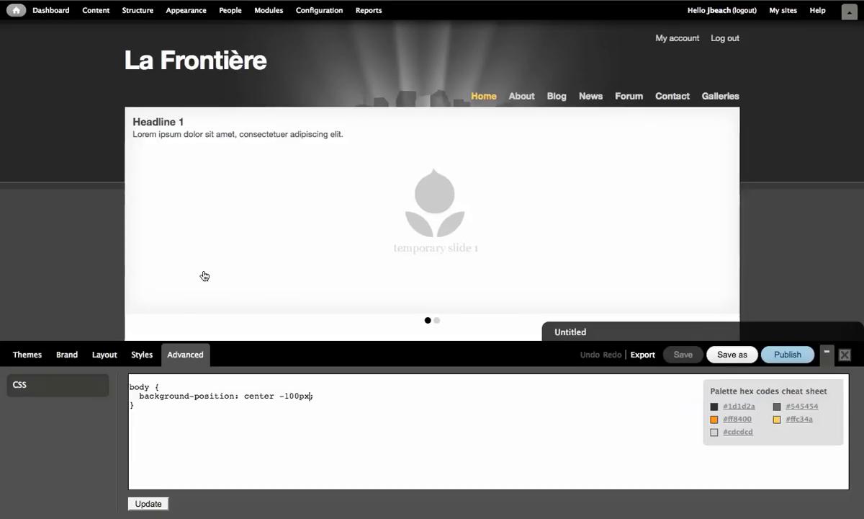
{"action": "left_click", "coordinate": [148, 504]}
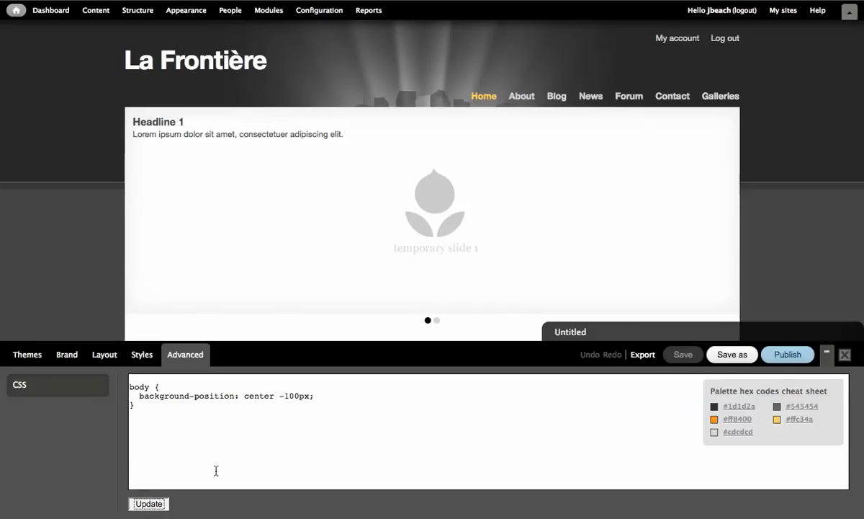
{"action": "left_click", "coordinate": [143, 355]}
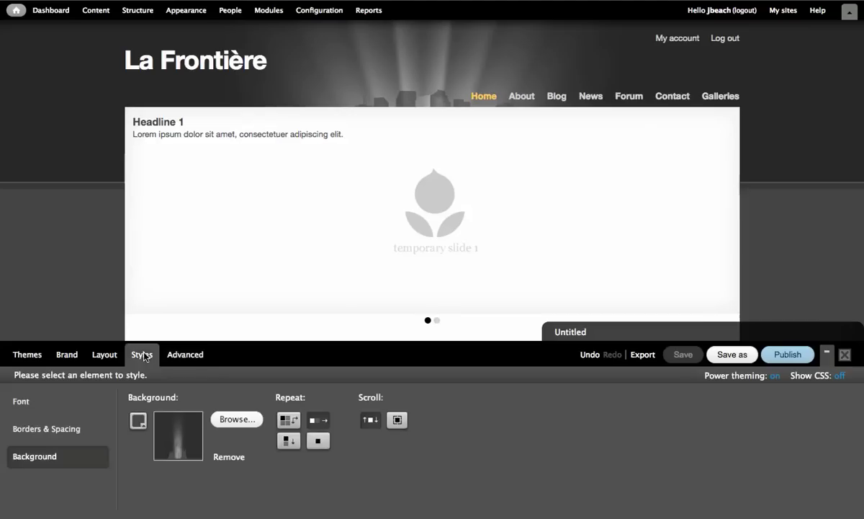
Step: Narrow the styling target to The content, dropping The banner region, All links and All images
{"action": "left_click", "coordinate": [140, 161]}
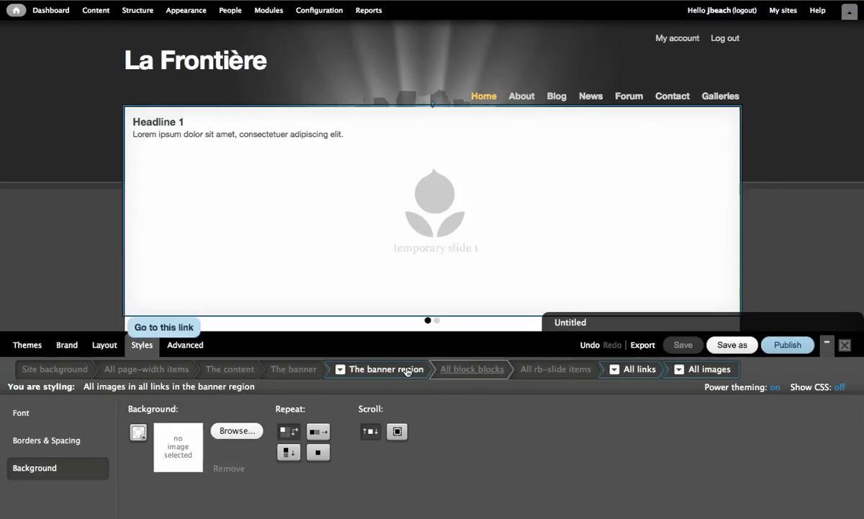
{"action": "left_click", "coordinate": [243, 372]}
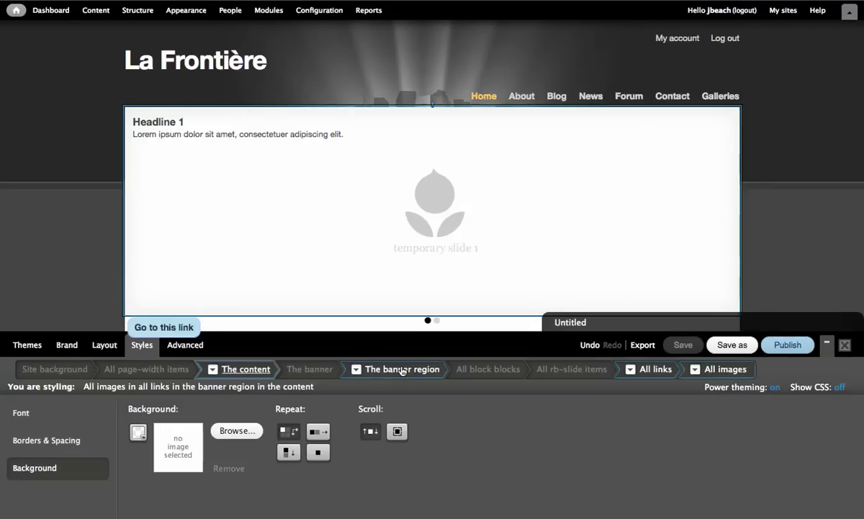
{"action": "left_click", "coordinate": [640, 369]}
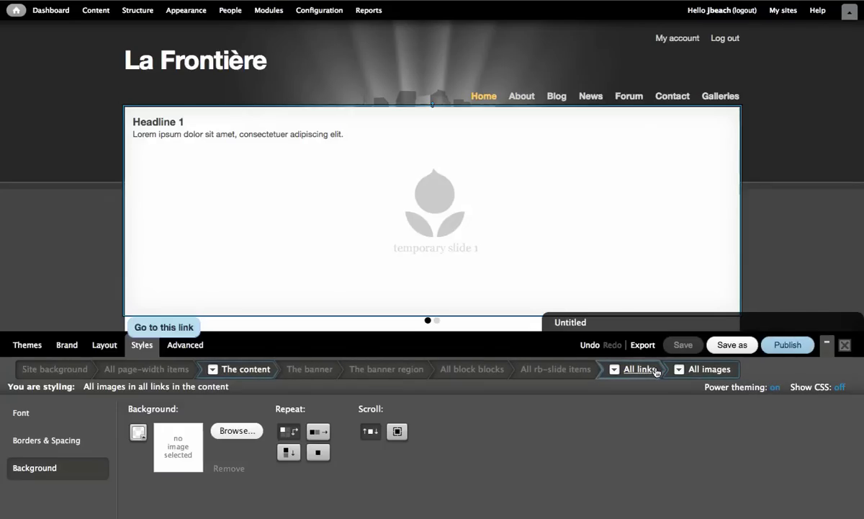
{"action": "left_click", "coordinate": [706, 371]}
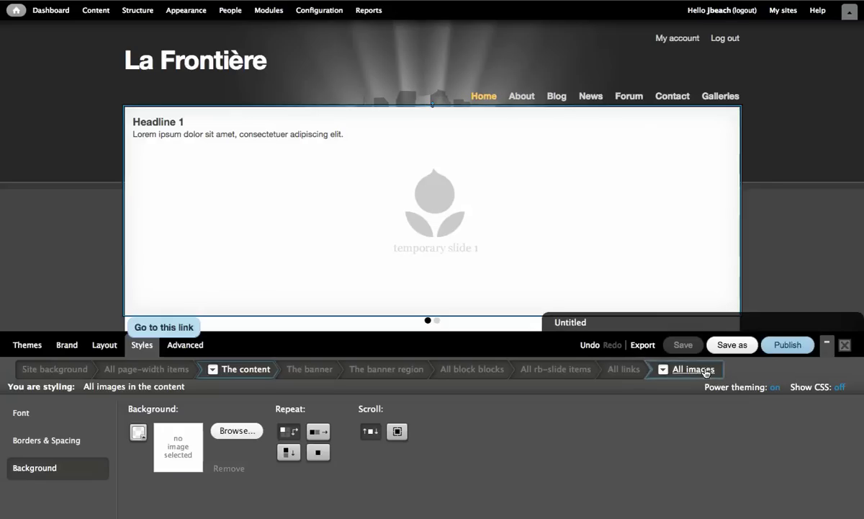
{"action": "left_click", "coordinate": [706, 370]}
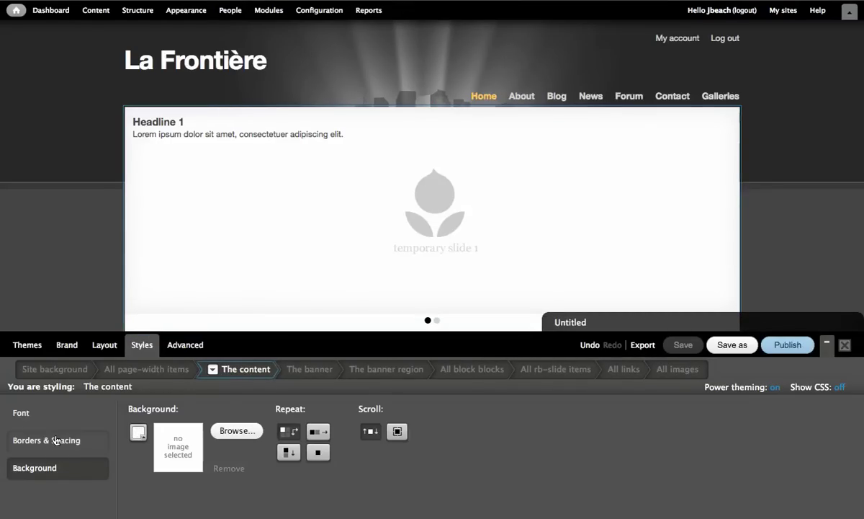
Step: Set the content's top margin to 99 under Borders & Spacing, then edit the -100px CSS offset
{"action": "left_click", "coordinate": [56, 441]}
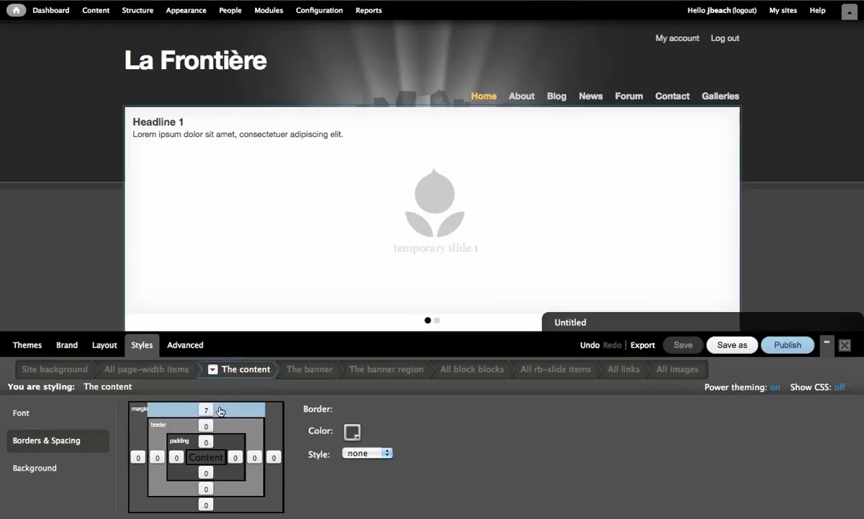
{"action": "left_click_drag", "start_coordinate": [220, 411], "coordinate": [345, 418]}
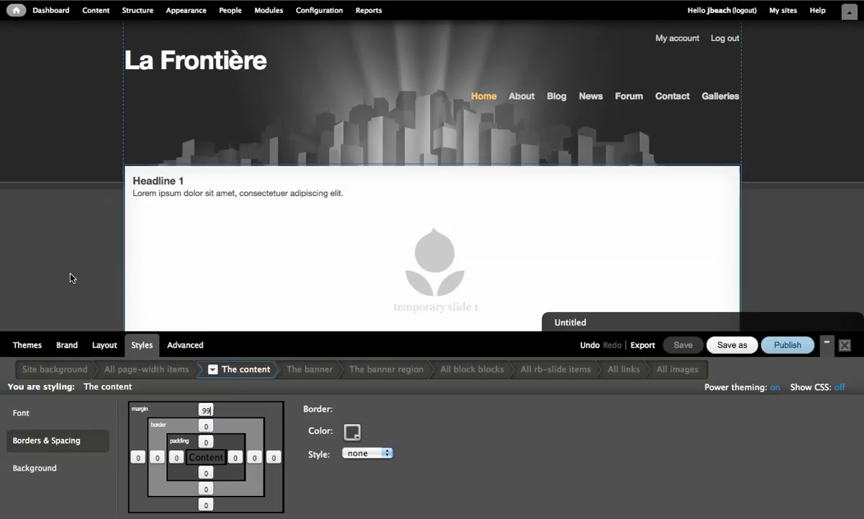
{"action": "left_click", "coordinate": [191, 348]}
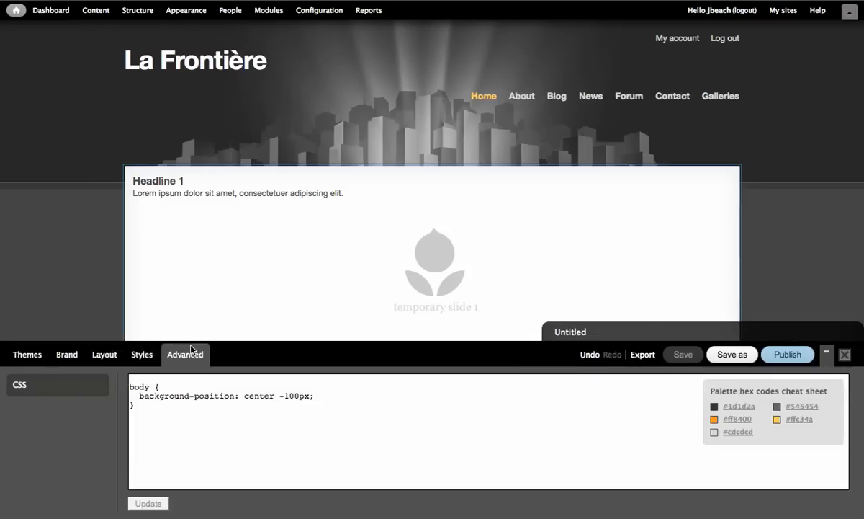
{"action": "left_click", "coordinate": [289, 398]}
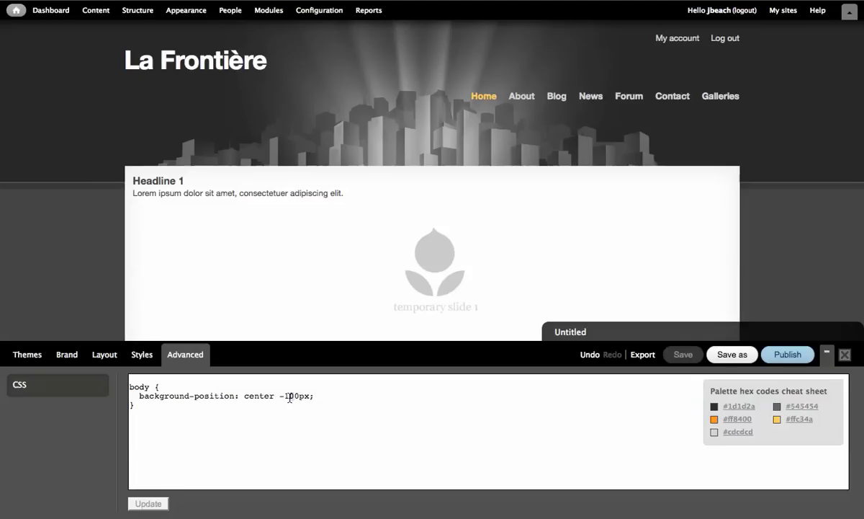
Step: Change the body background-position to center -125px and apply it with Update
{"action": "key", "text": "Delete"}
{"action": "type", "text": "1"}
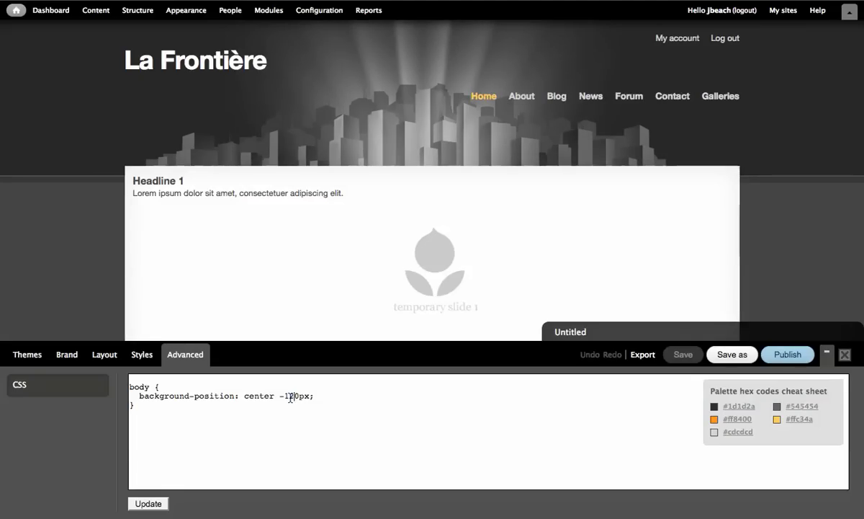
{"action": "key", "text": "BackSpace"}
{"action": "type", "text": "2"}
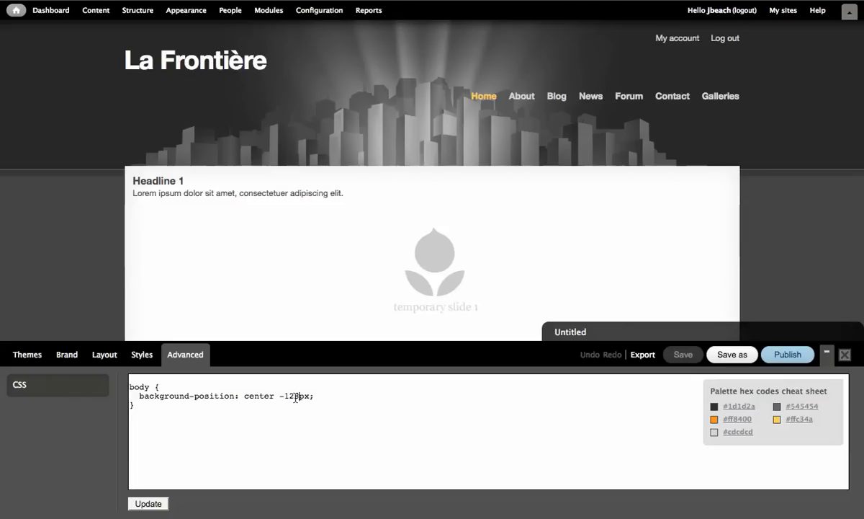
{"action": "key", "text": "Delete"}
{"action": "type", "text": "7"}
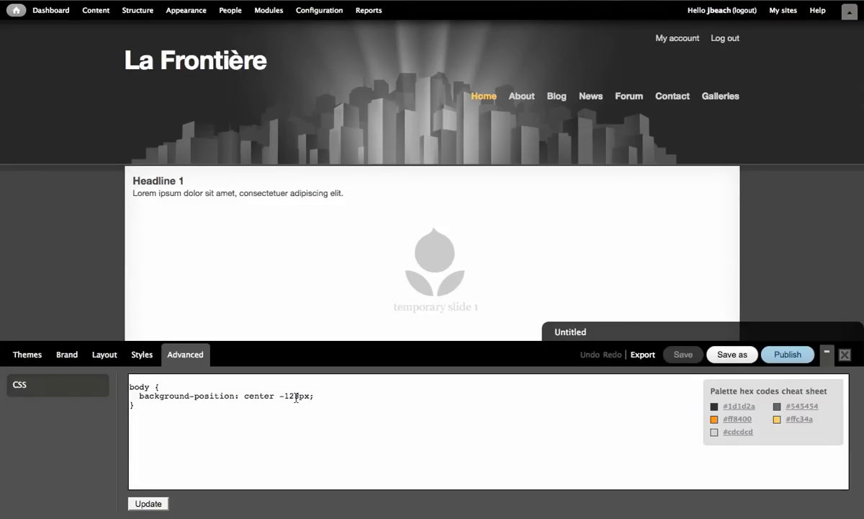
{"action": "key", "text": "BackSpace"}
{"action": "type", "text": "4"}
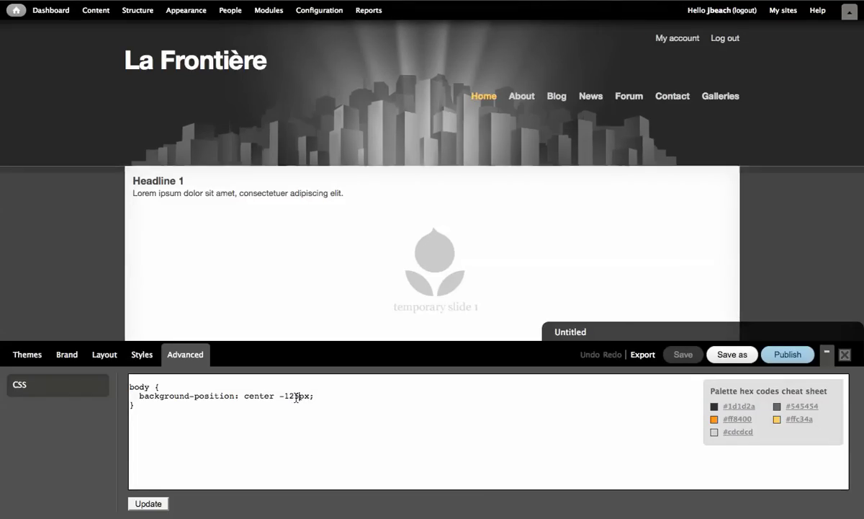
{"action": "left_click", "coordinate": [152, 504]}
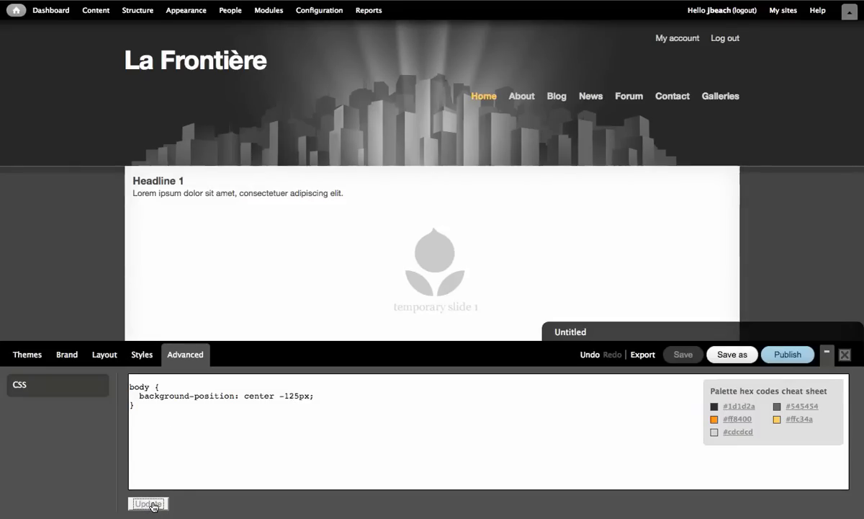
Step: Return to Styles, target the Site background again and show its Background settings
{"action": "left_click", "coordinate": [144, 357]}
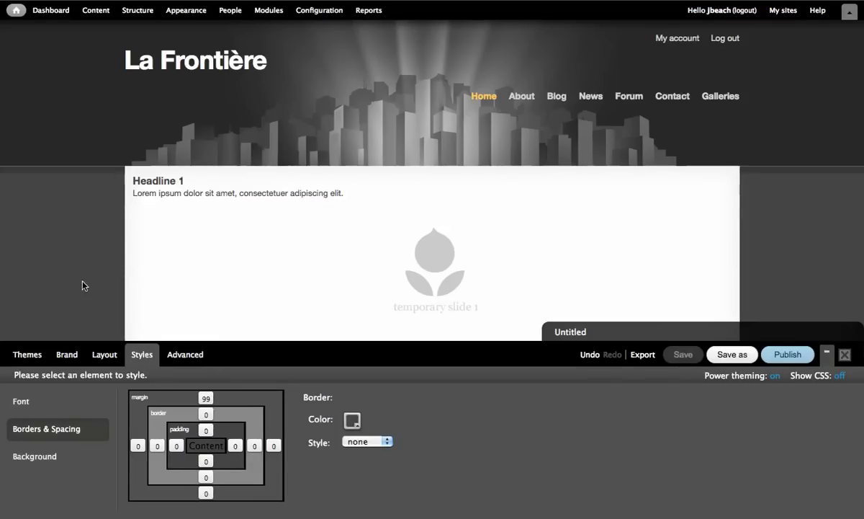
{"action": "left_click", "coordinate": [67, 220]}
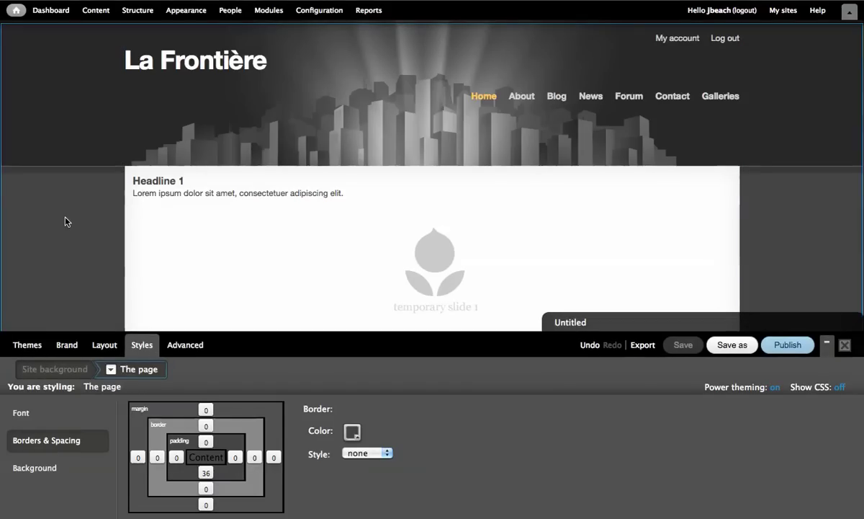
{"action": "left_click", "coordinate": [53, 371]}
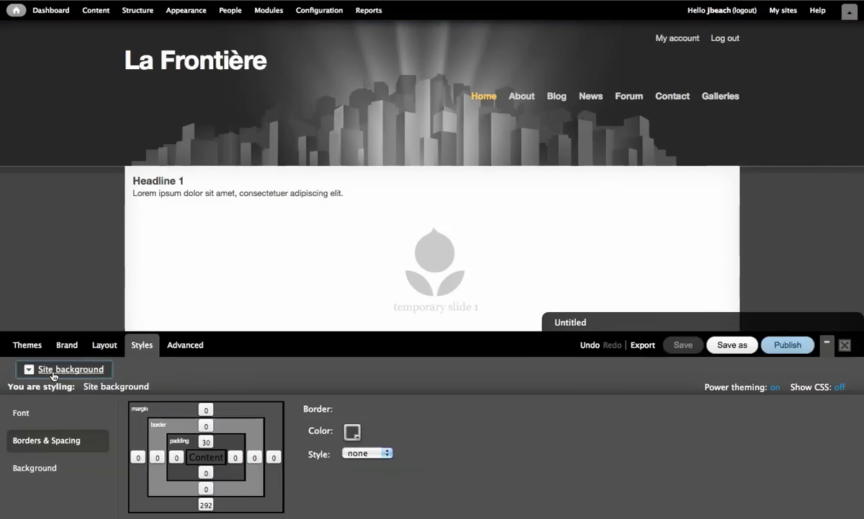
{"action": "left_click", "coordinate": [46, 468]}
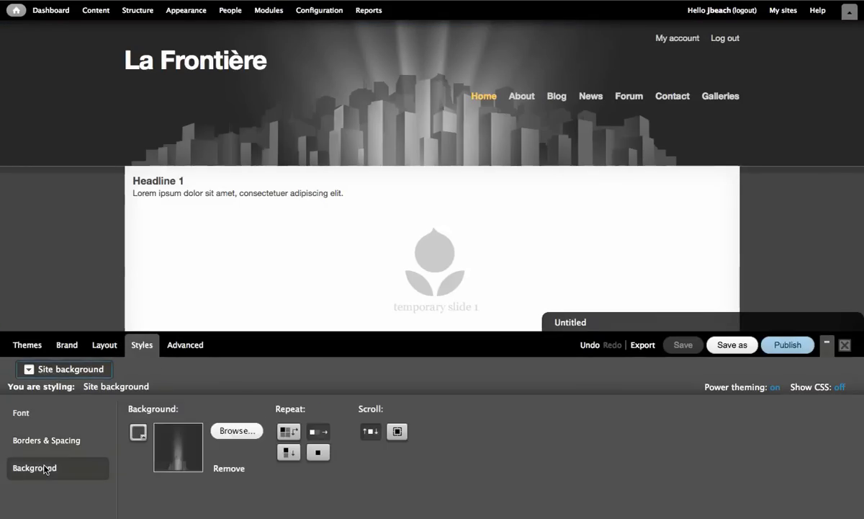
{"action": "left_click", "coordinate": [138, 432]}
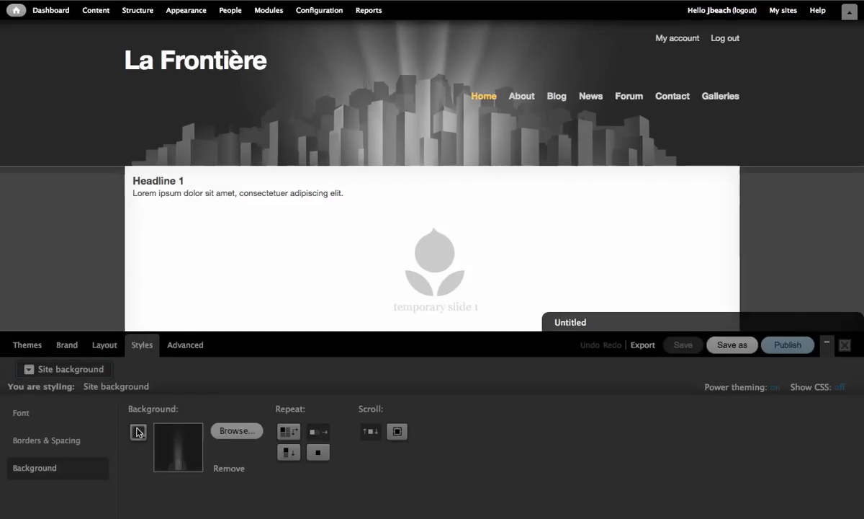
Step: Try orange and light orange swatches as the site background colour
{"action": "left_click", "coordinate": [138, 432]}
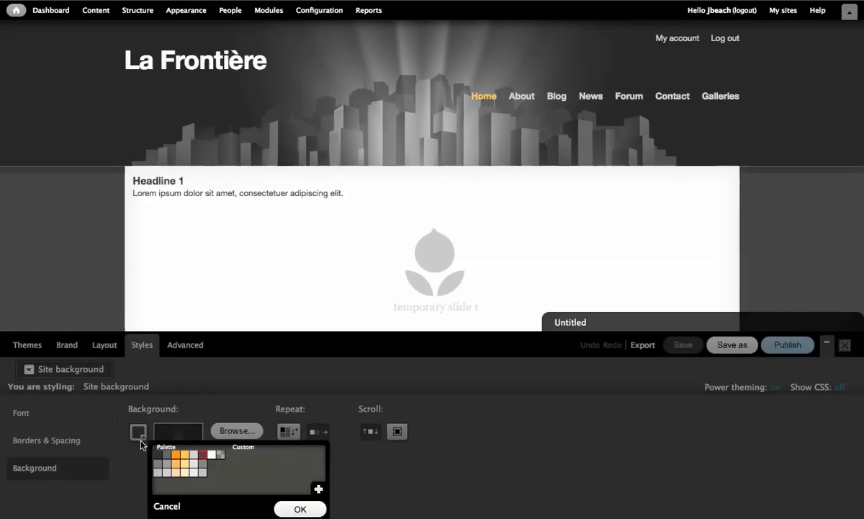
{"action": "left_click", "coordinate": [176, 454]}
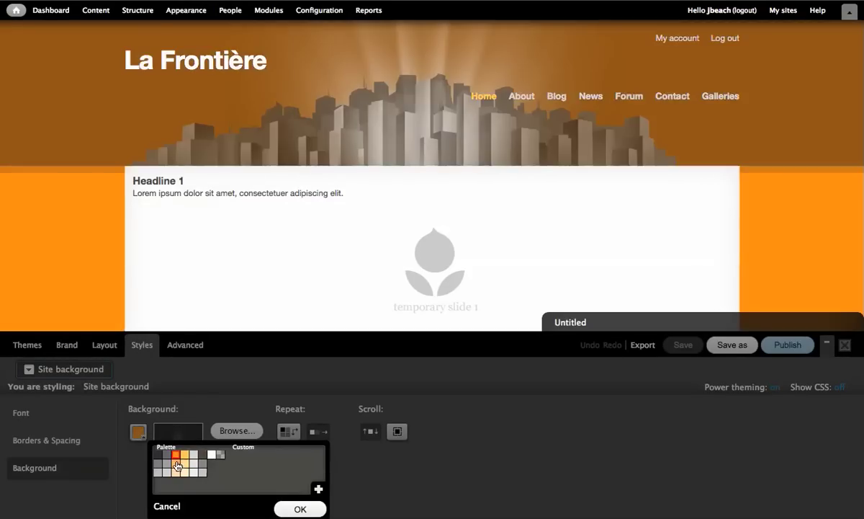
{"action": "left_click", "coordinate": [175, 463]}
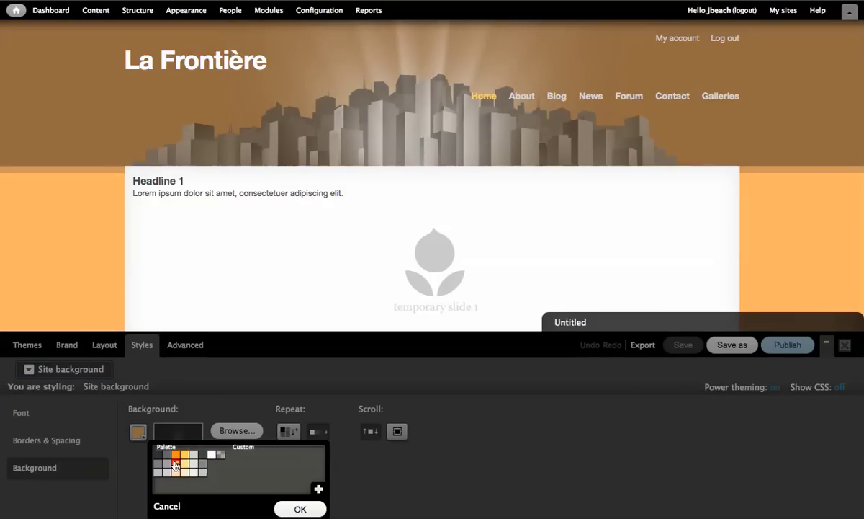
Step: Create the custom light purple c577d9, add it to custom colours, and confirm it as the background
{"action": "left_click", "coordinate": [318, 490]}
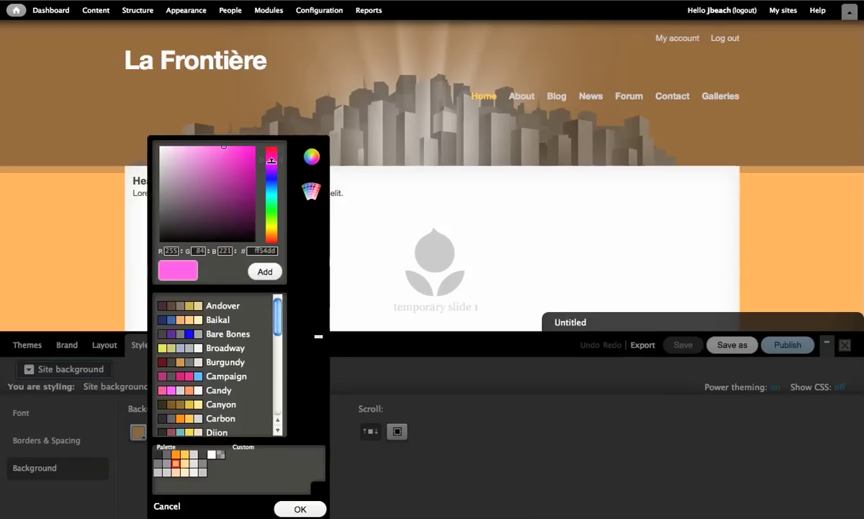
{"action": "left_click", "coordinate": [259, 161]}
{"action": "left_click", "coordinate": [227, 157]}
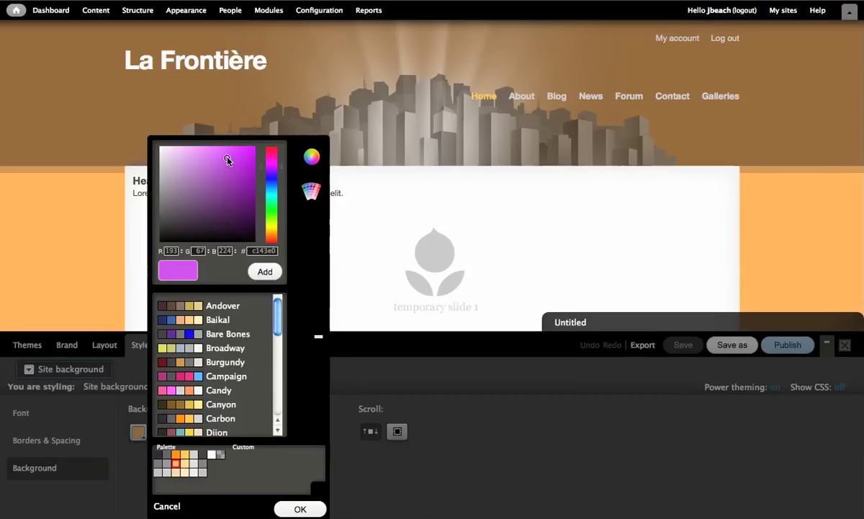
{"action": "left_click", "coordinate": [248, 270]}
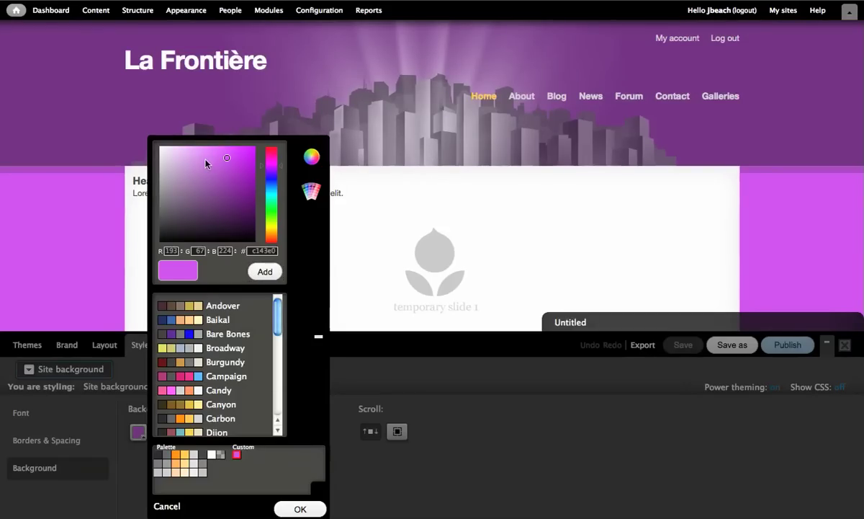
{"action": "left_click", "coordinate": [202, 159]}
{"action": "left_click", "coordinate": [262, 272]}
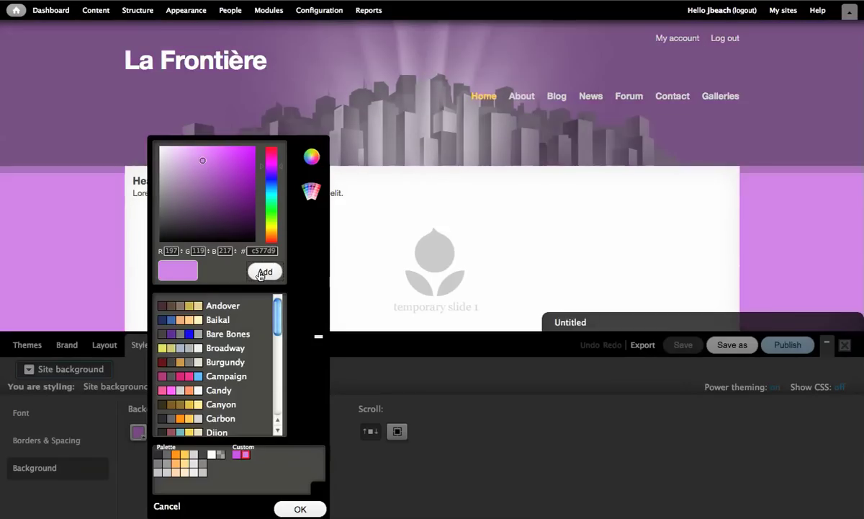
{"action": "left_click", "coordinate": [301, 509]}
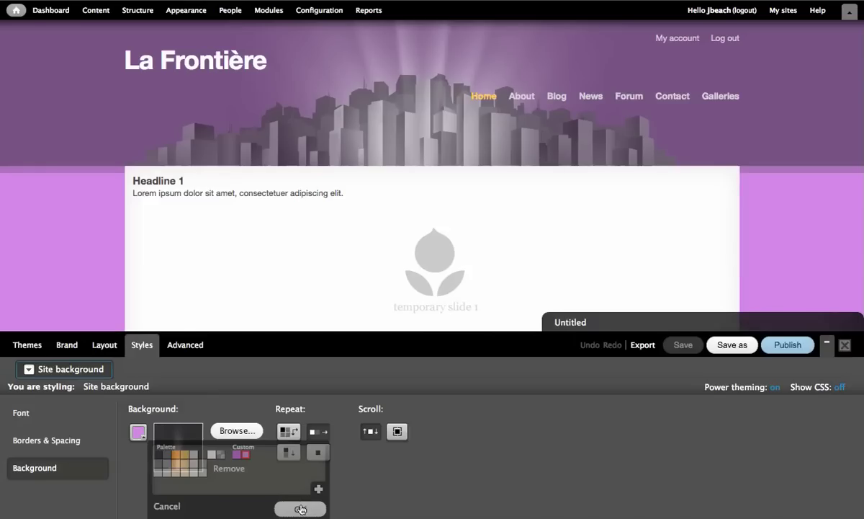
{"action": "left_click", "coordinate": [301, 509]}
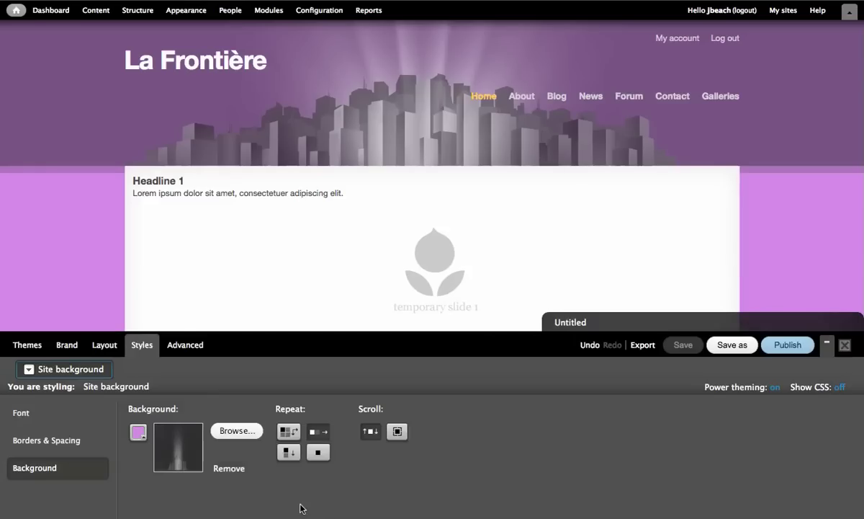